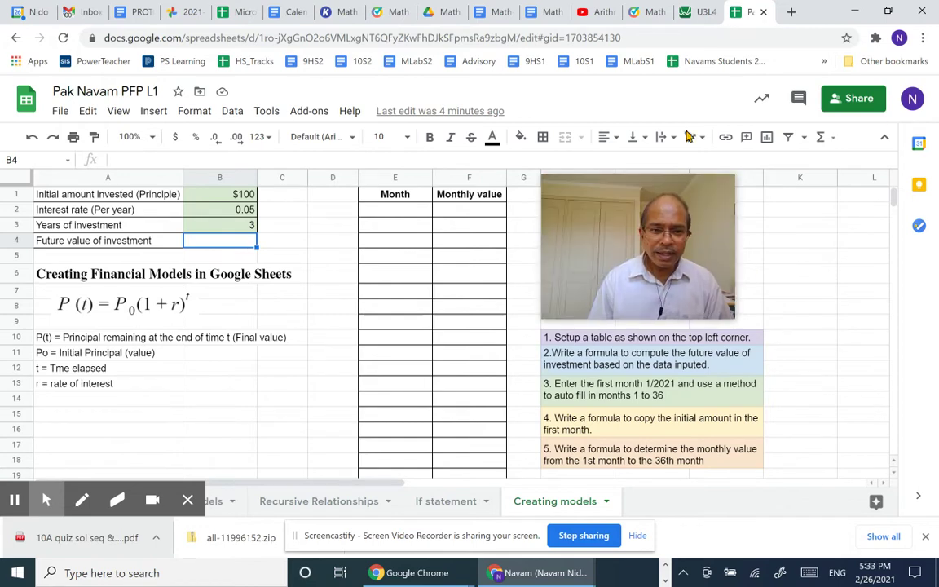
Step: Enter the future value formula =B1*(1+B2)^B3 in cell B4
type("=")
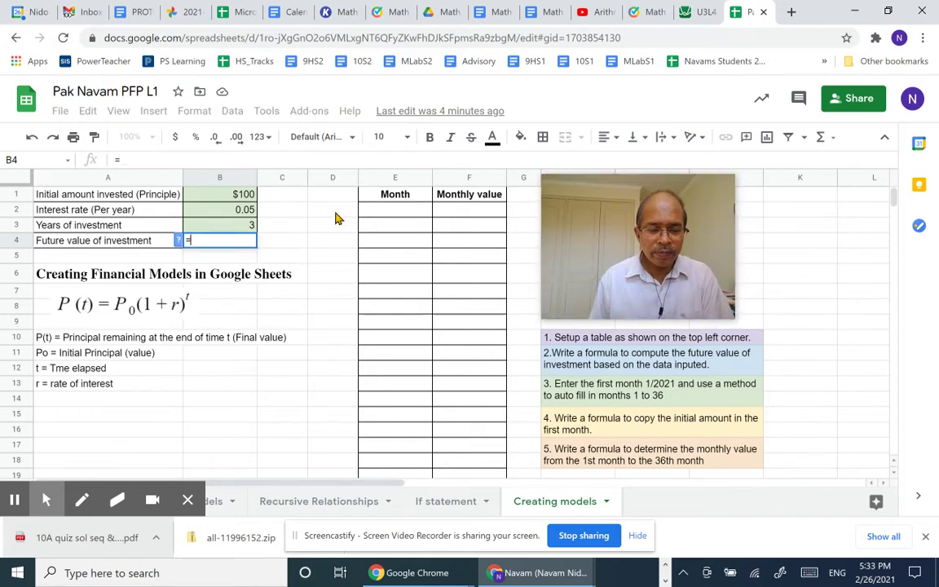
left_click(249, 197)
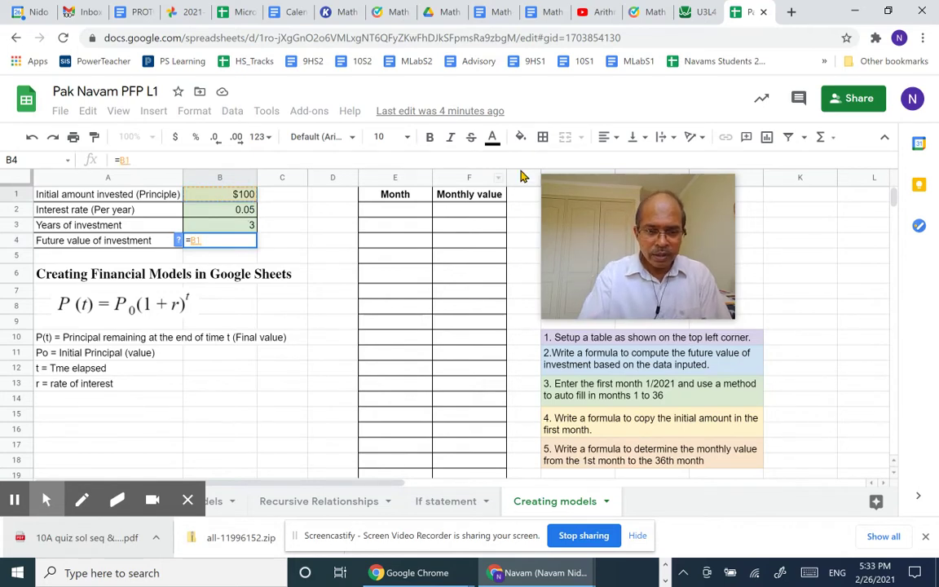
type("*(")
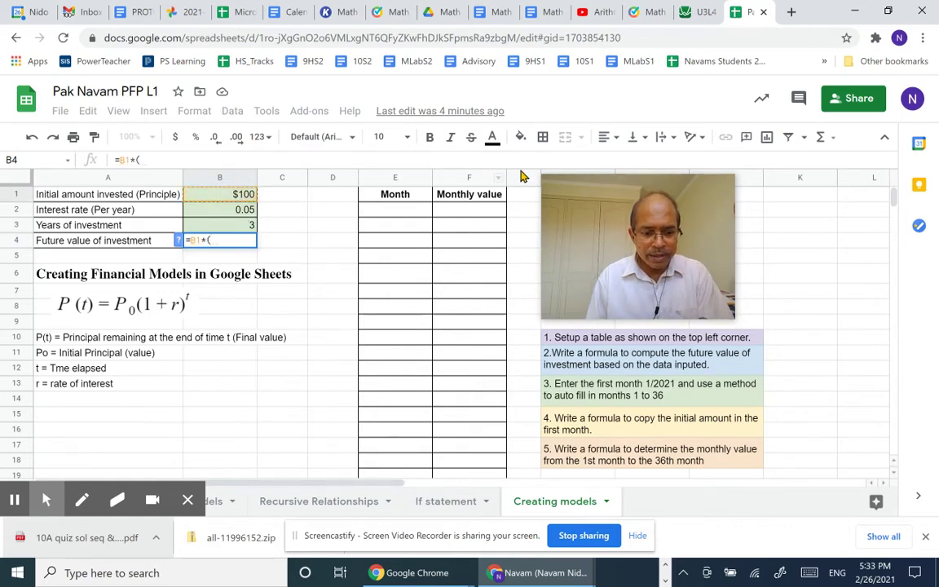
type("1+")
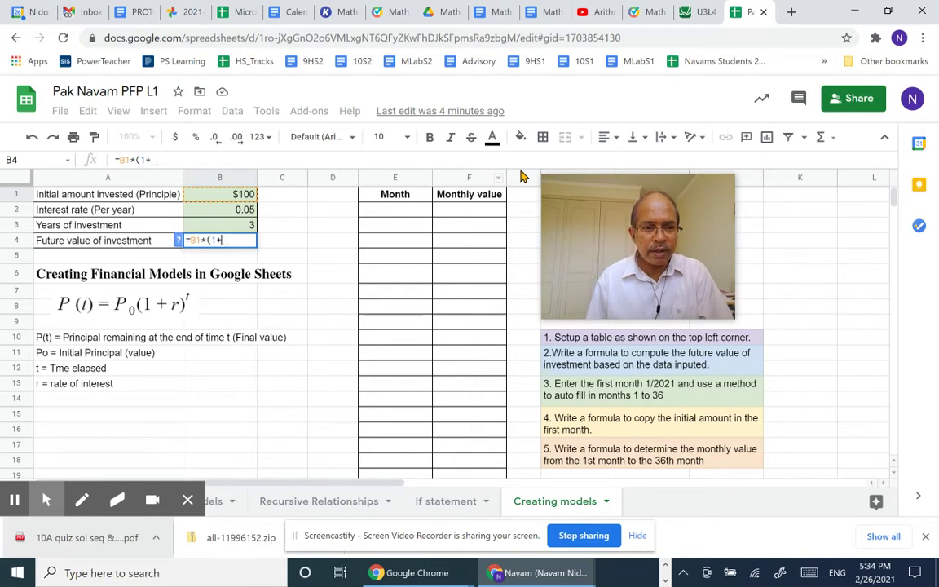
left_click(232, 212)
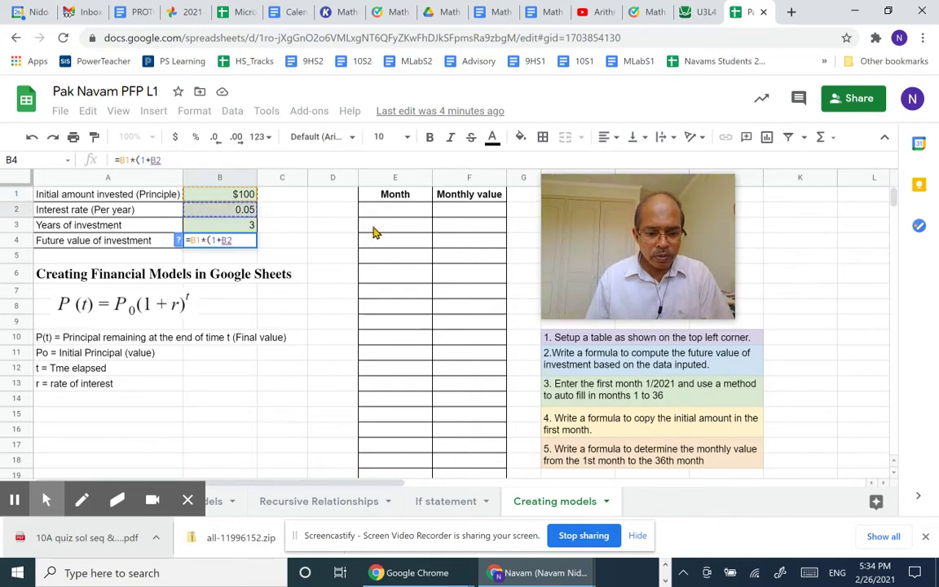
type(")")
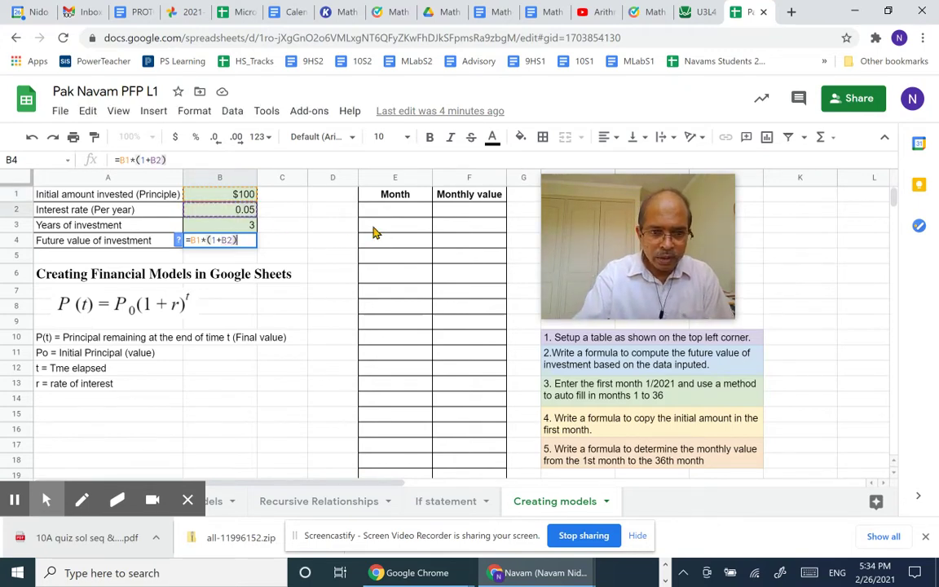
type("^")
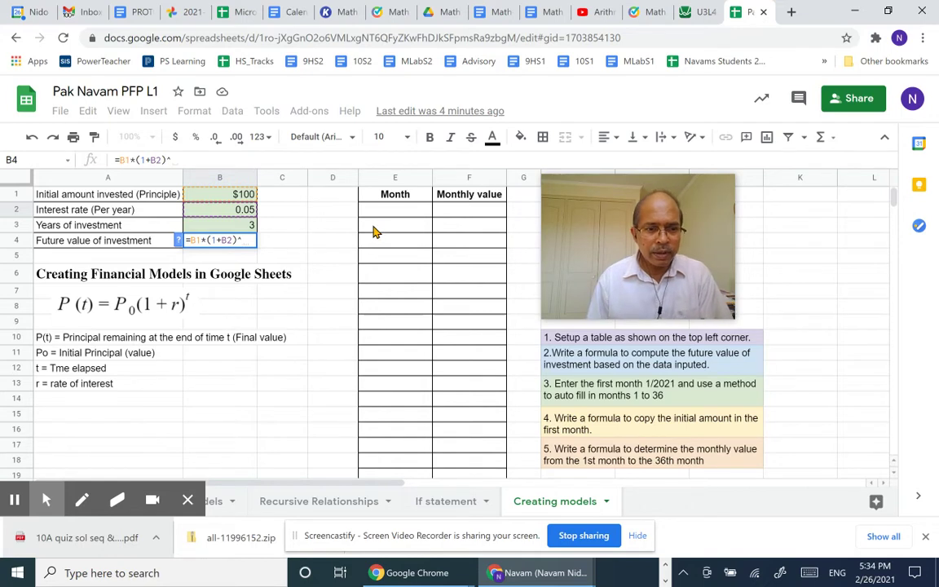
left_click(225, 225)
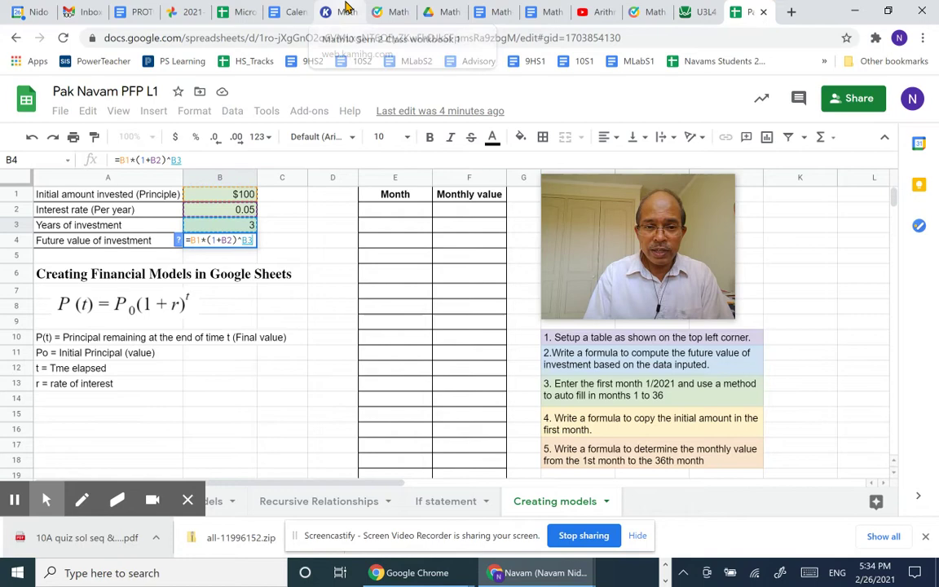
key("Return")
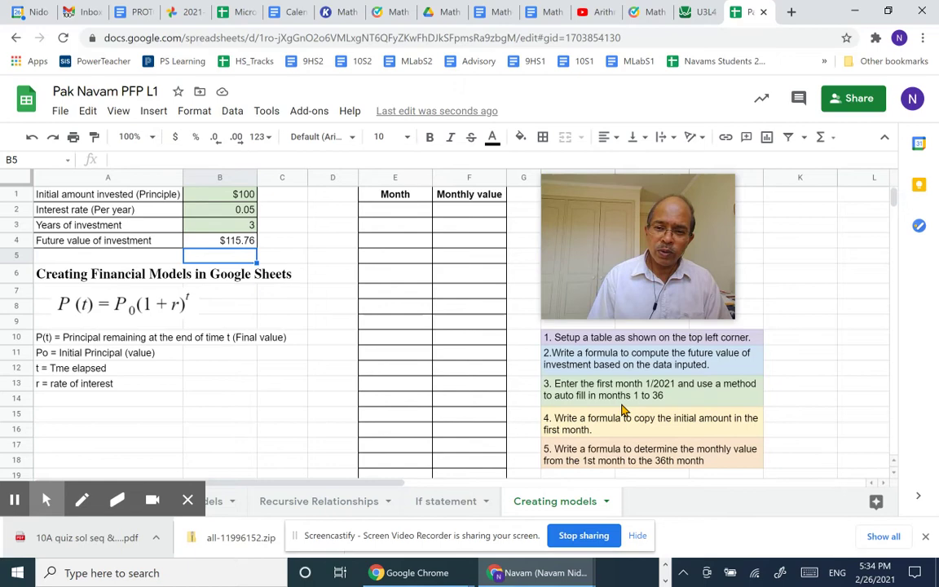
Step: Enter the first two months, 1/2021 in E2 and 2/2021 in E3, in the Month column
left_click(379, 210)
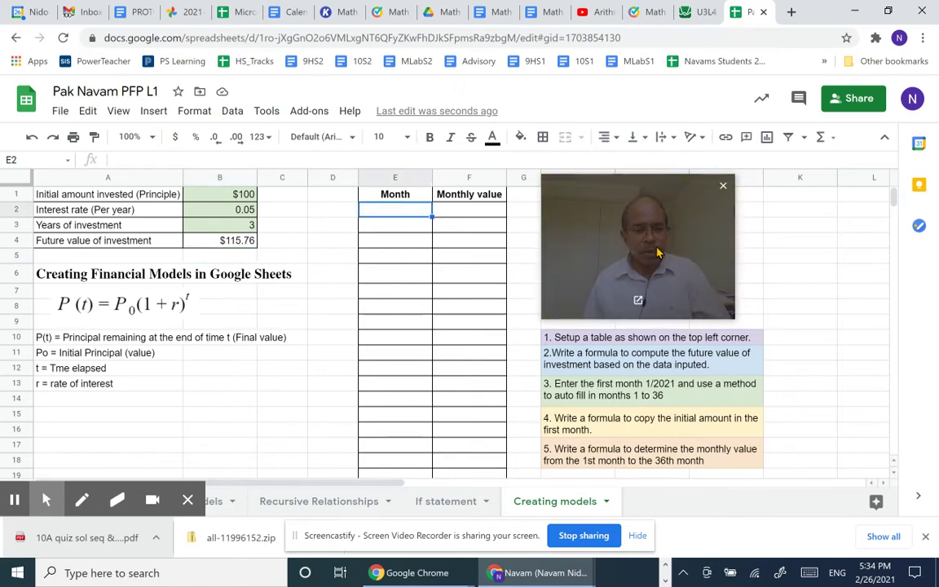
type("1/2021")
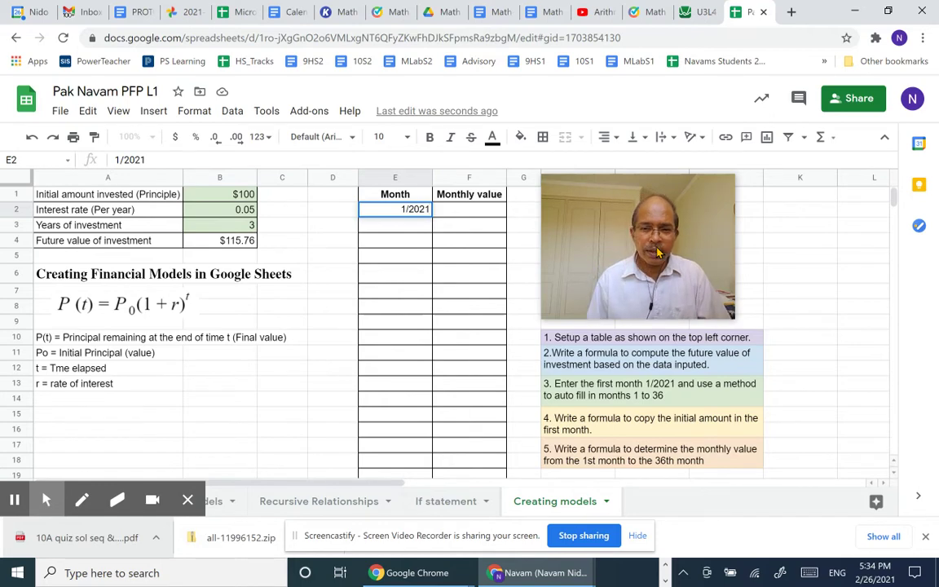
left_click(414, 231)
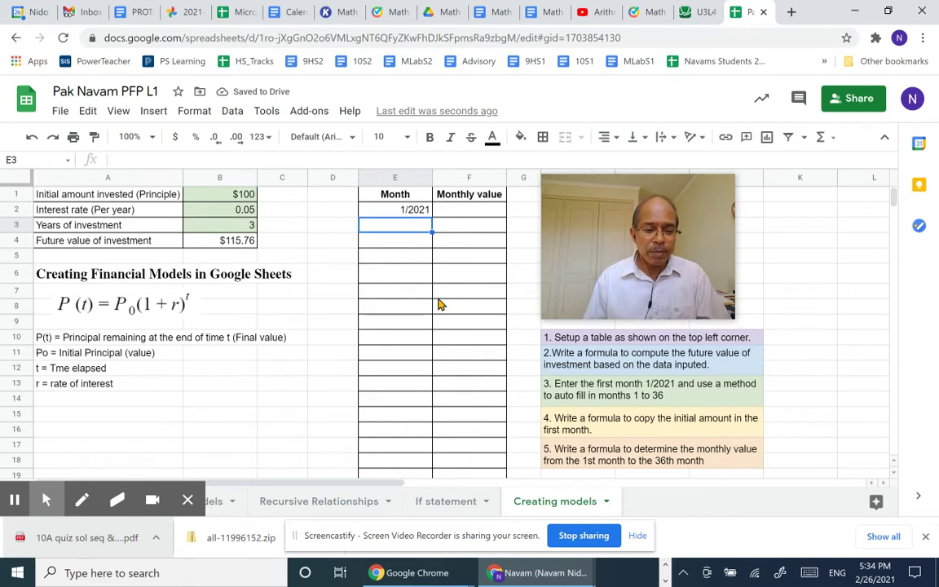
type("2")
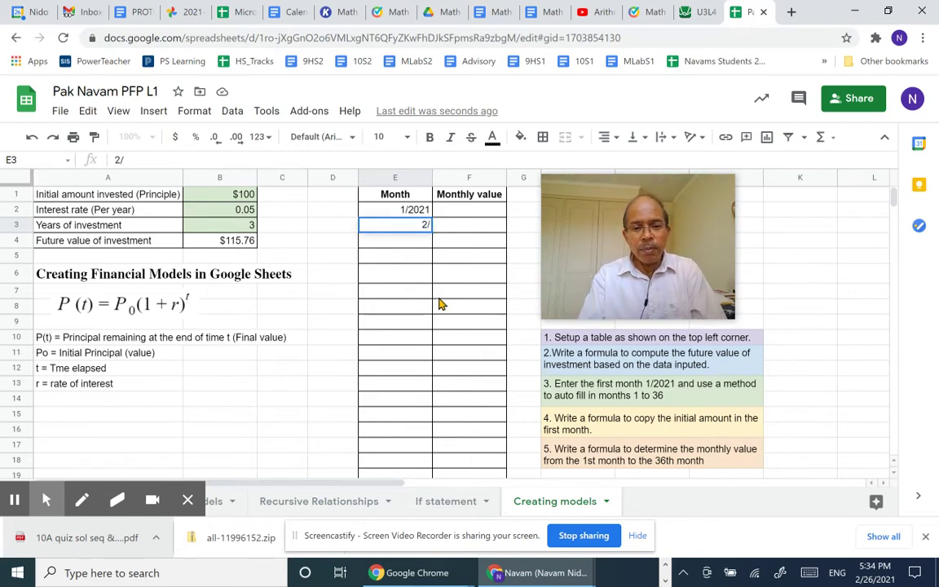
type("/2021")
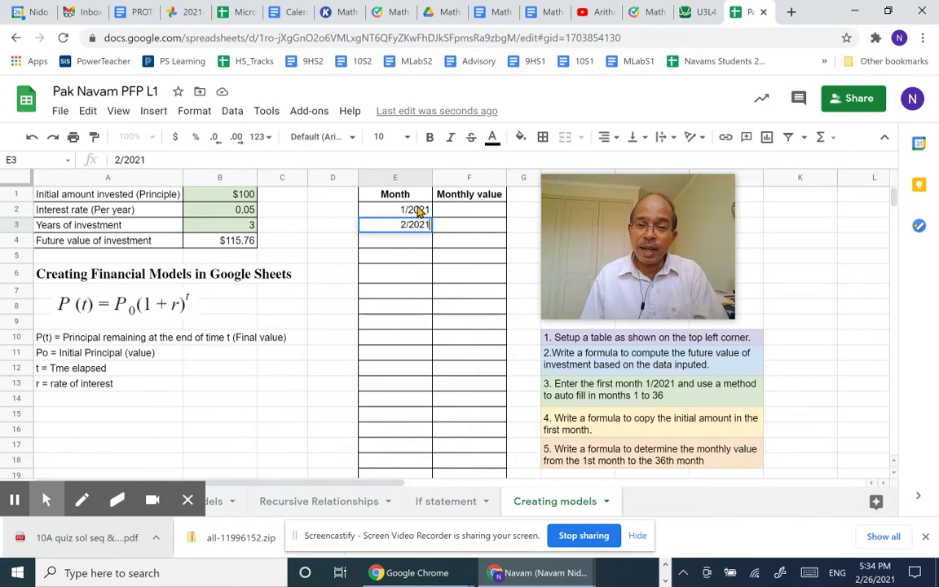
Step: Autofill the month series from E2:E3 down to 12/2023 in E37
left_click_drag(417, 216, 417, 221)
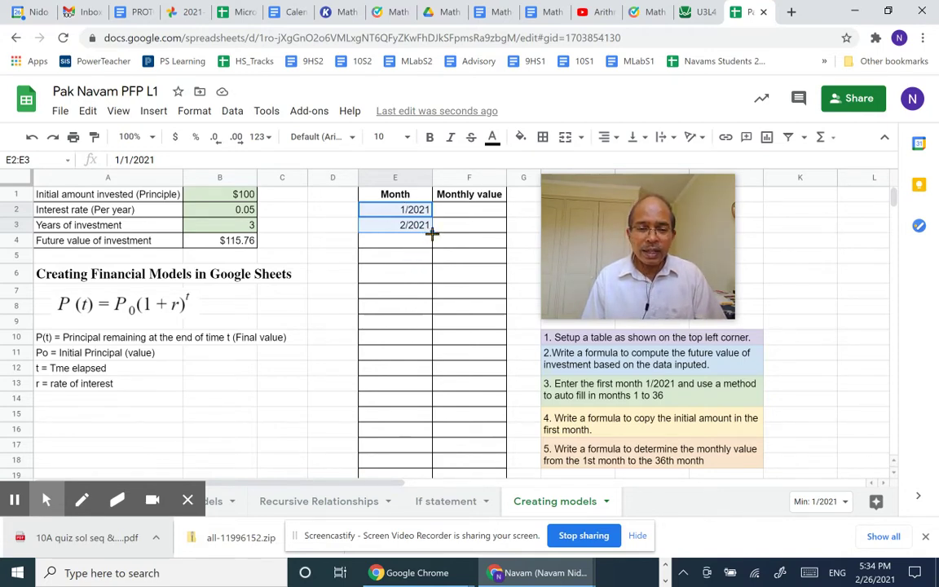
left_click_drag(433, 234, 432, 425)
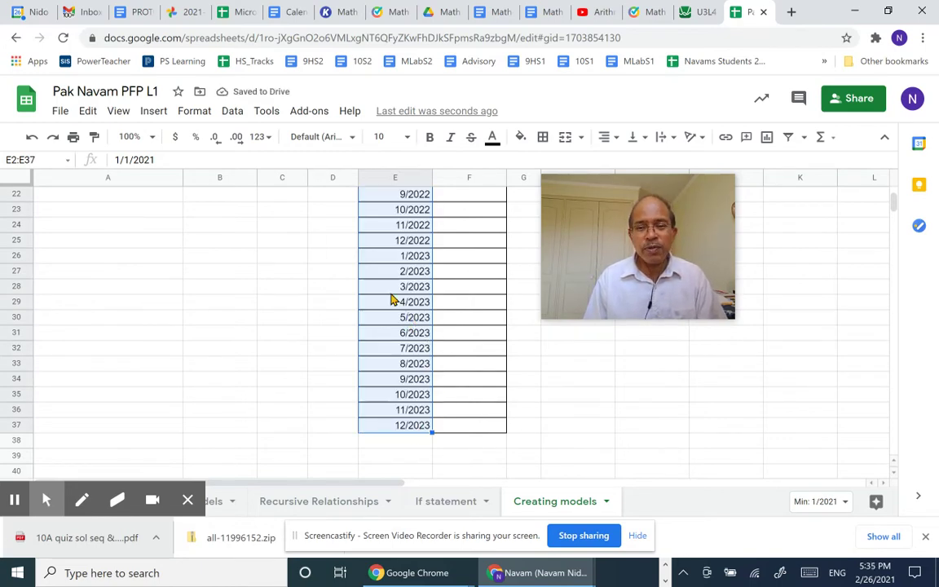
scroll(391, 300, "up", 7)
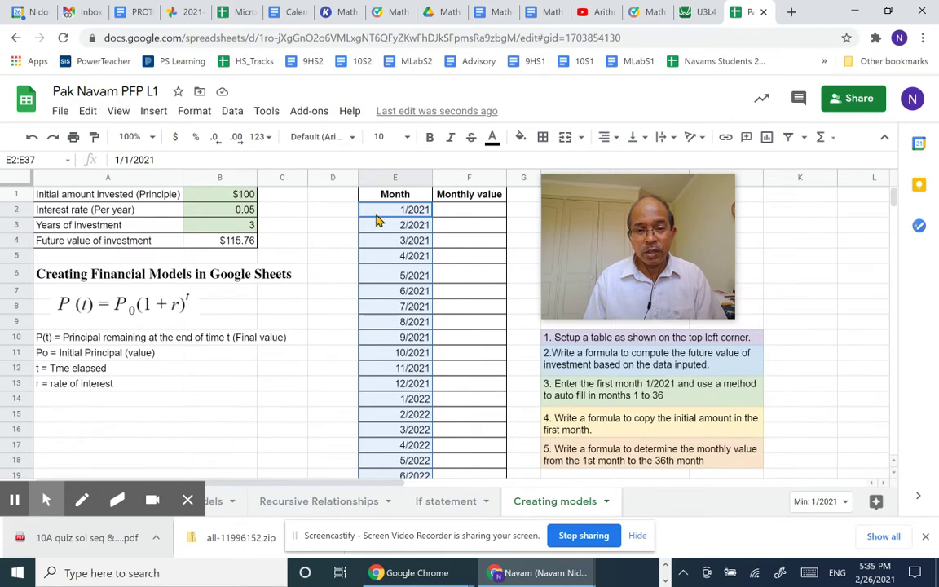
Step: Start a numbering column beside the months with the heading # in D1 and 1 in D2
left_click(326, 198)
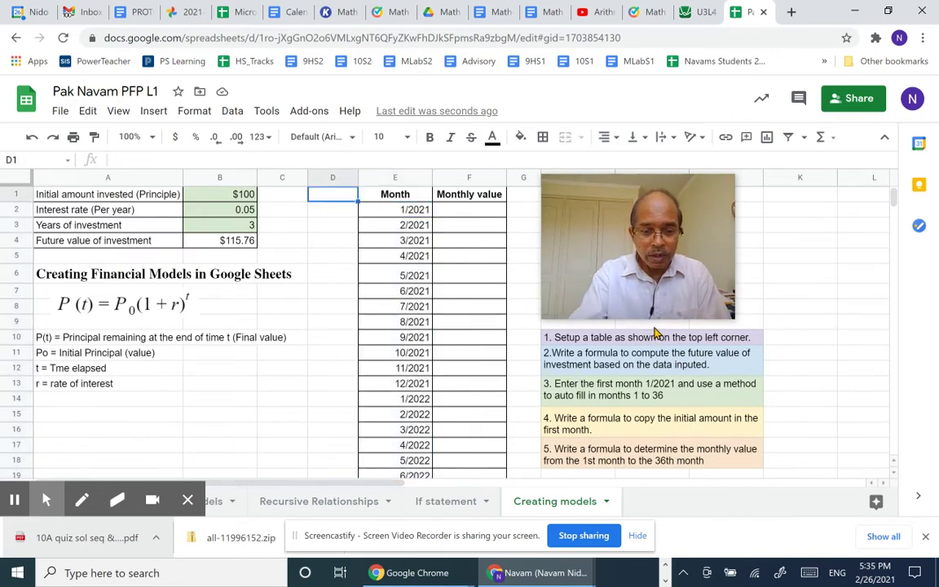
type("#")
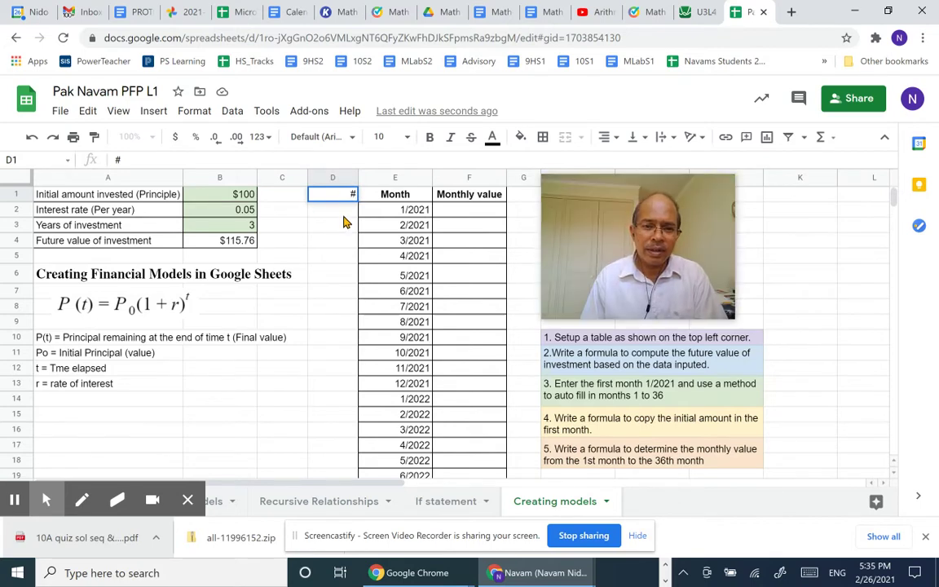
key("Return")
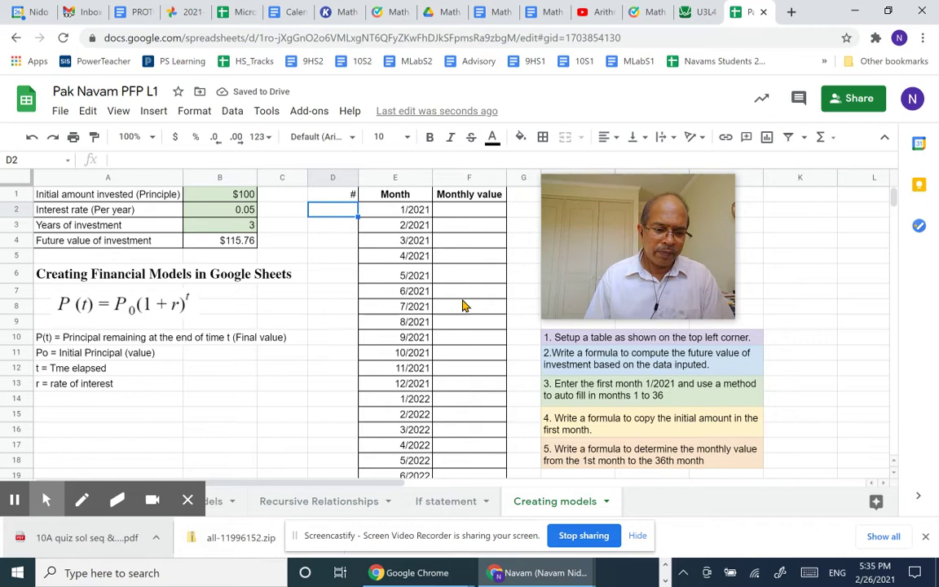
type("1")
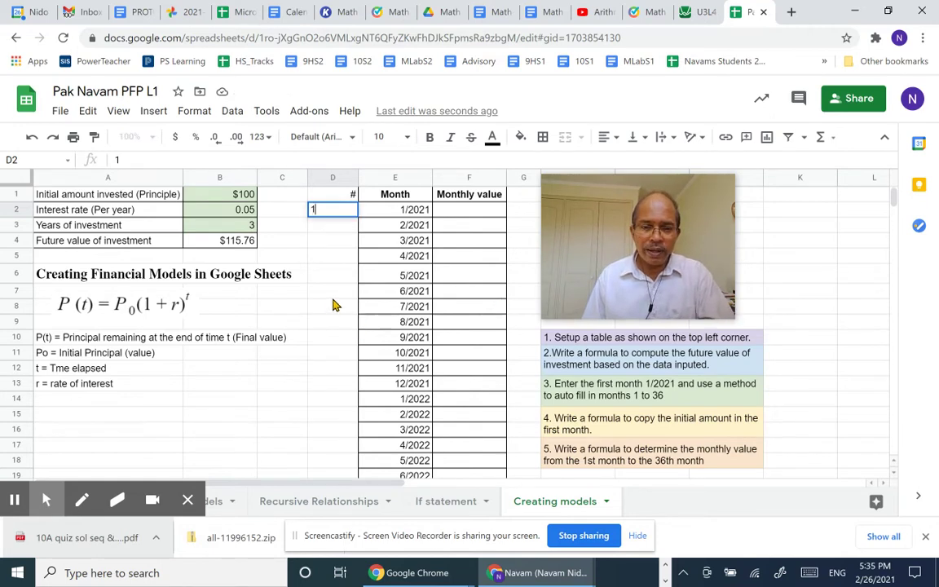
key("Return")
Step: Autofill the numbering from D2 as an increasing series down to 36 in D37
left_click(345, 214)
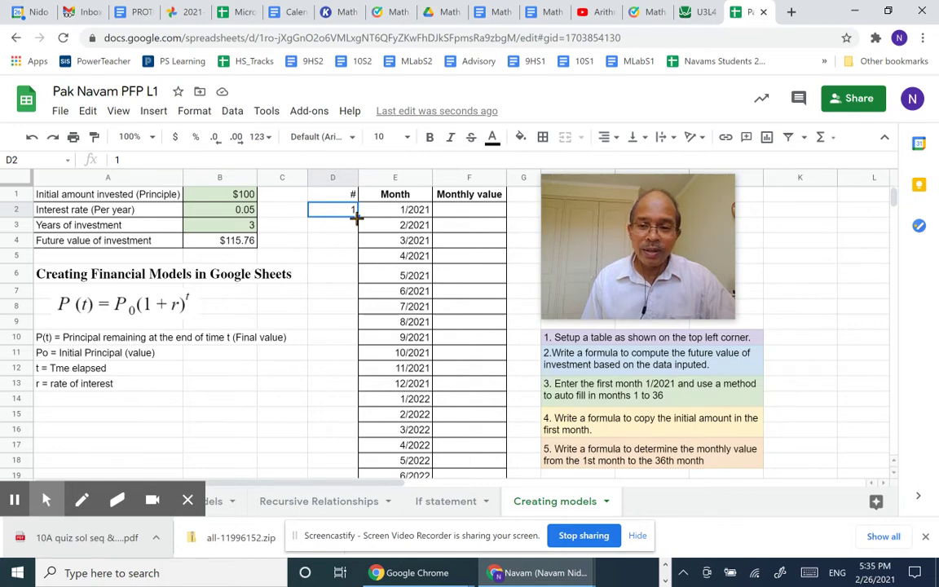
left_click_drag(356, 217, 350, 434)
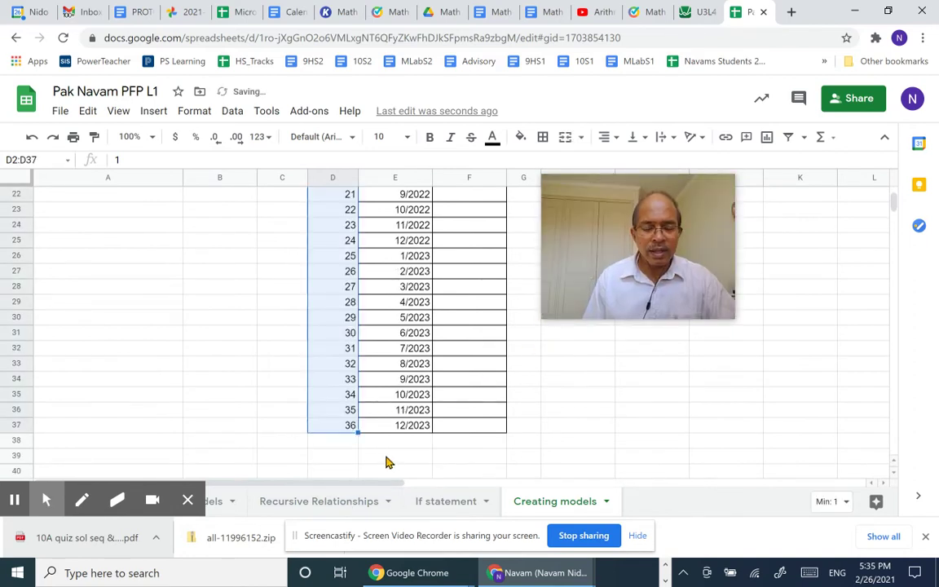
left_click(389, 456)
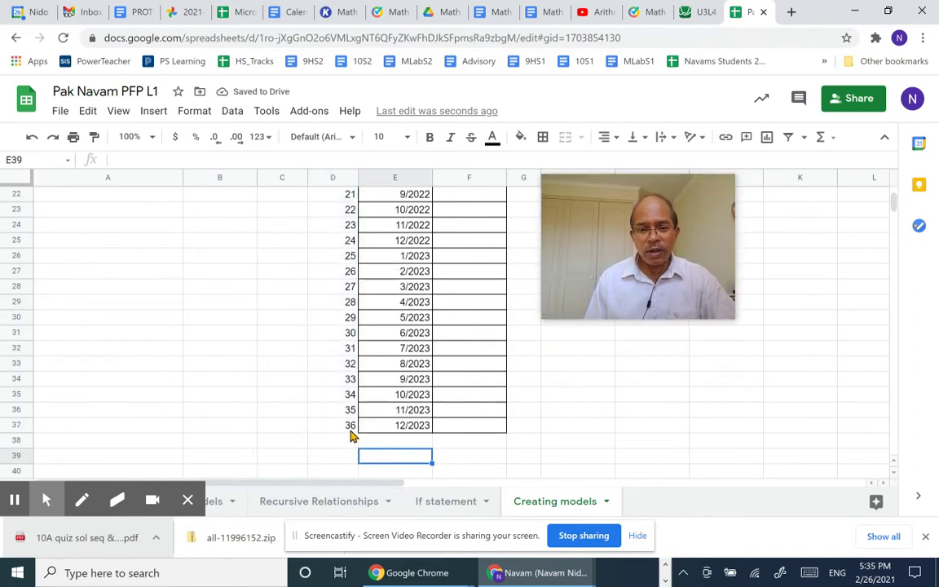
scroll(531, 414, "up", 7)
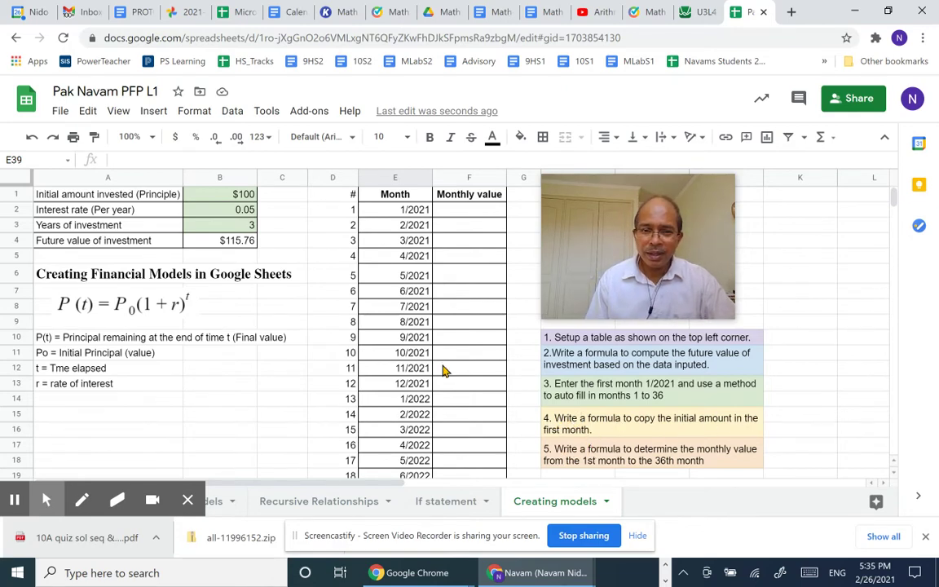
Step: Enter the formula =B1 in F2 to copy the initial amount into the first month's value
left_click(469, 214)
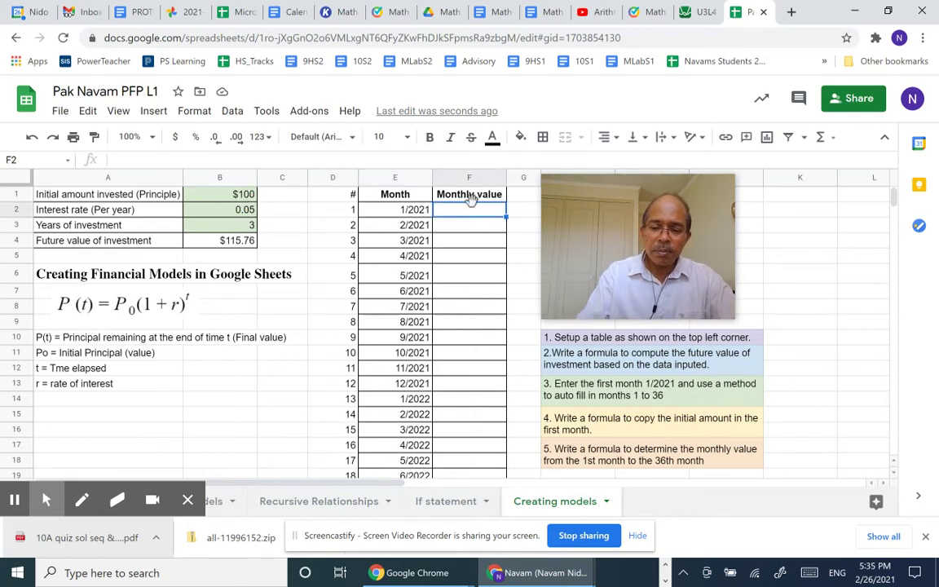
type("=")
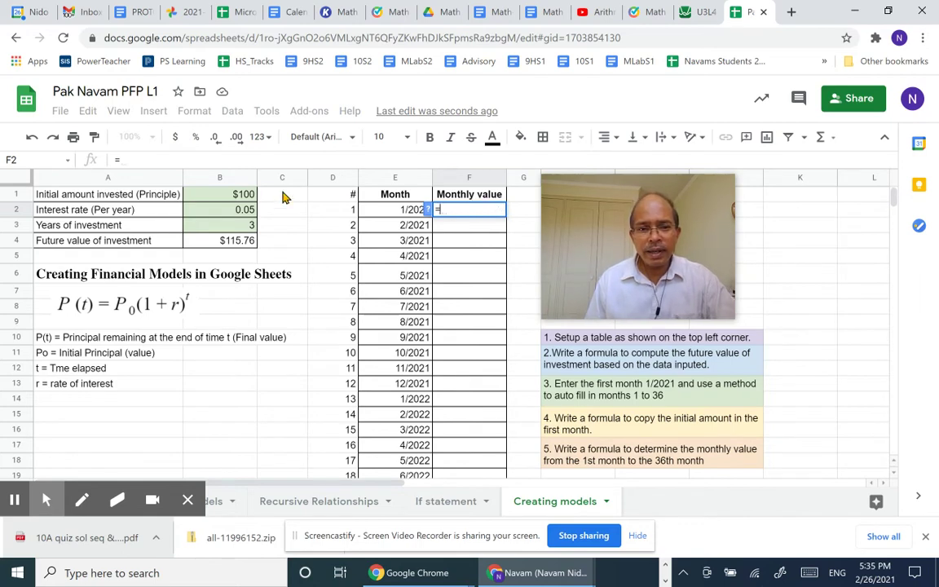
left_click(245, 197)
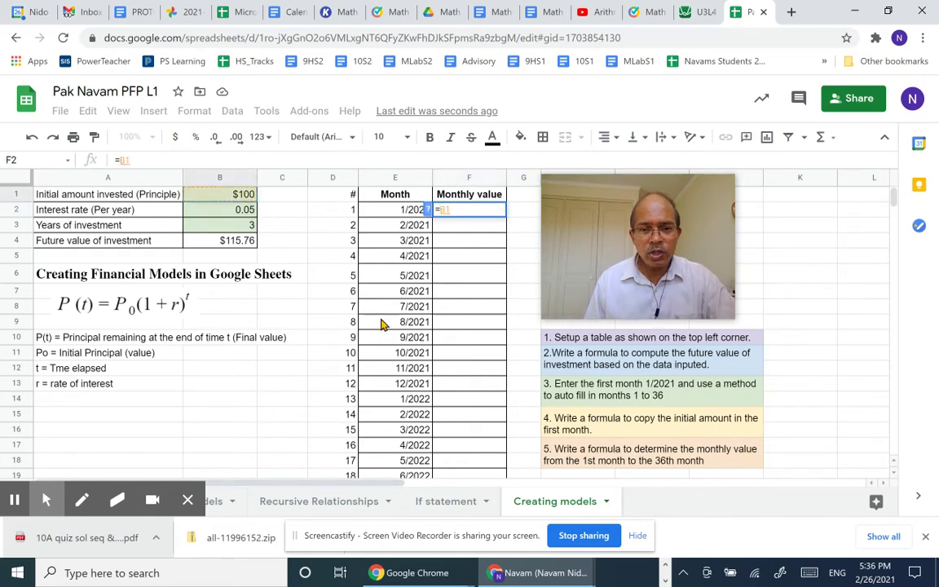
key("Return")
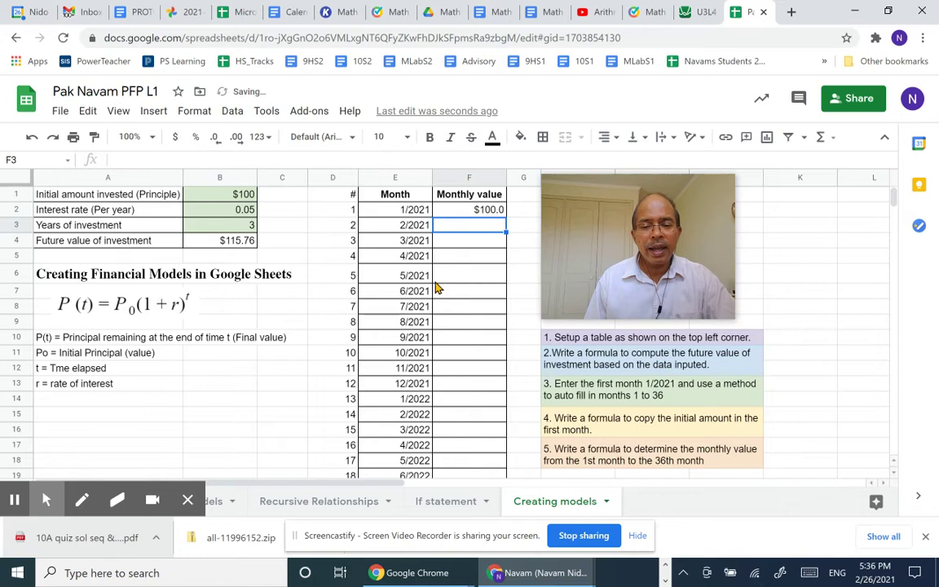
Step: Test the linked formulas with an initial amount of 200 in B1 and restore the amount to 100
left_click(244, 199)
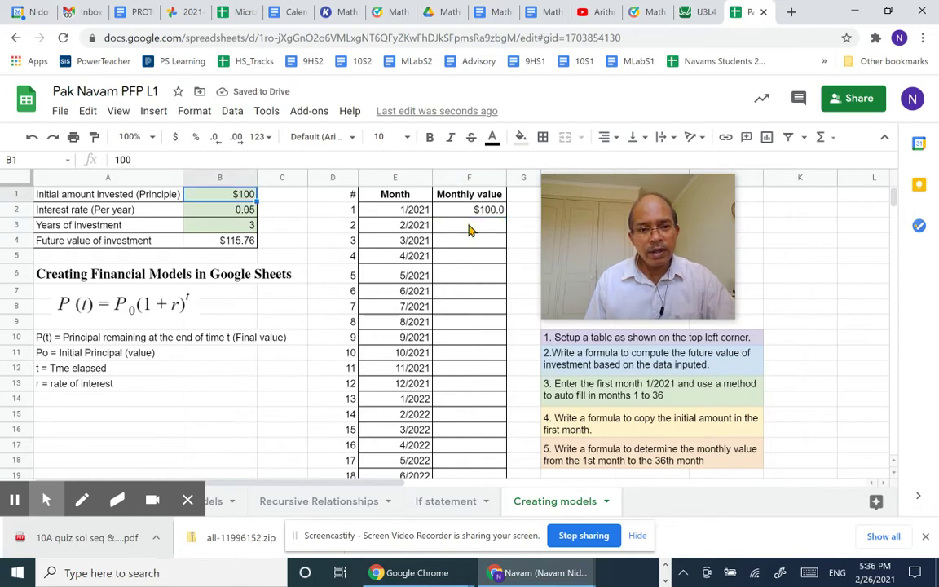
type("200")
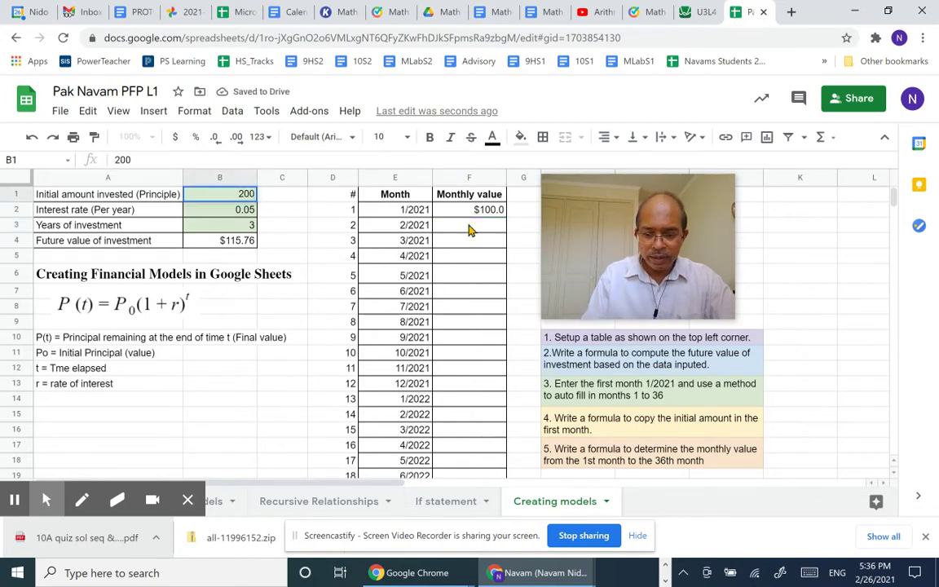
key("Return")
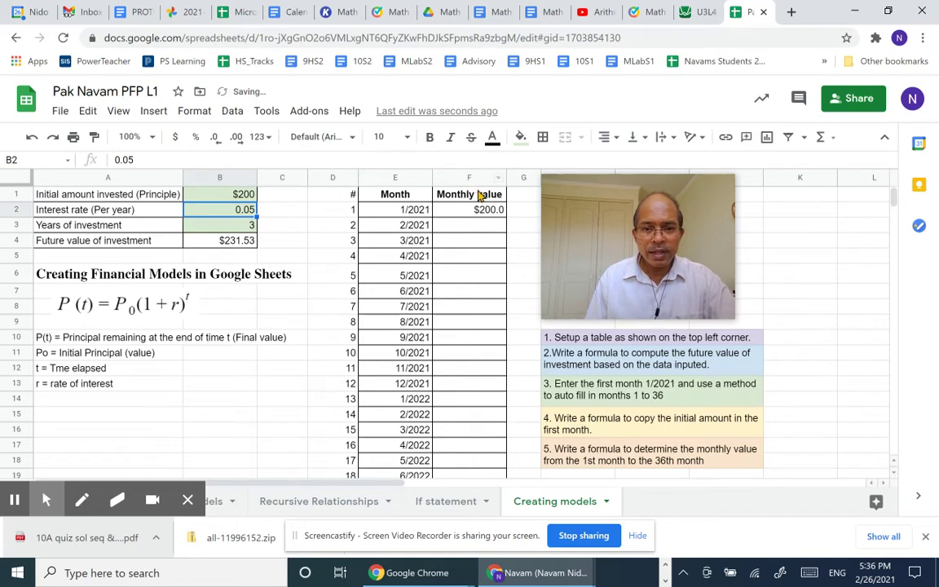
left_click(236, 193)
type("100")
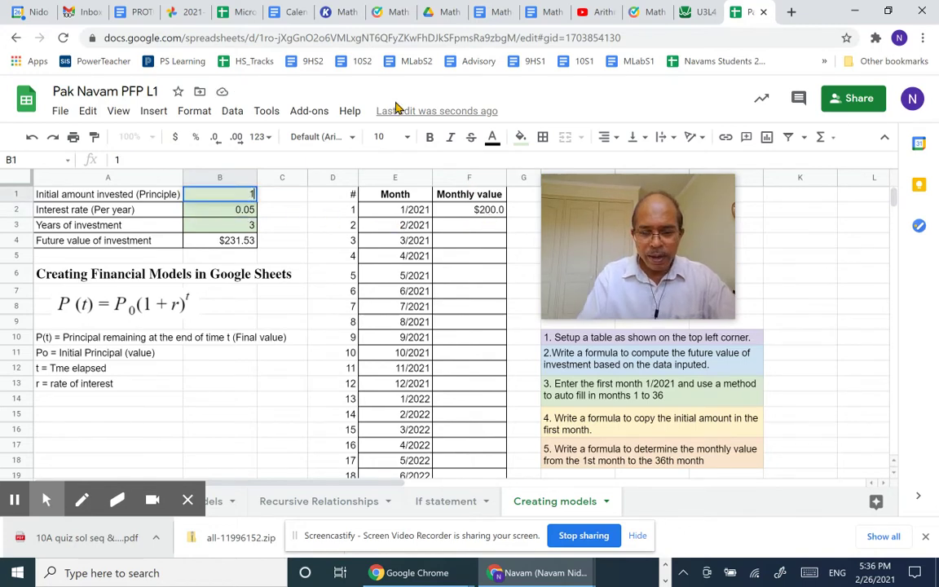
left_click(281, 239)
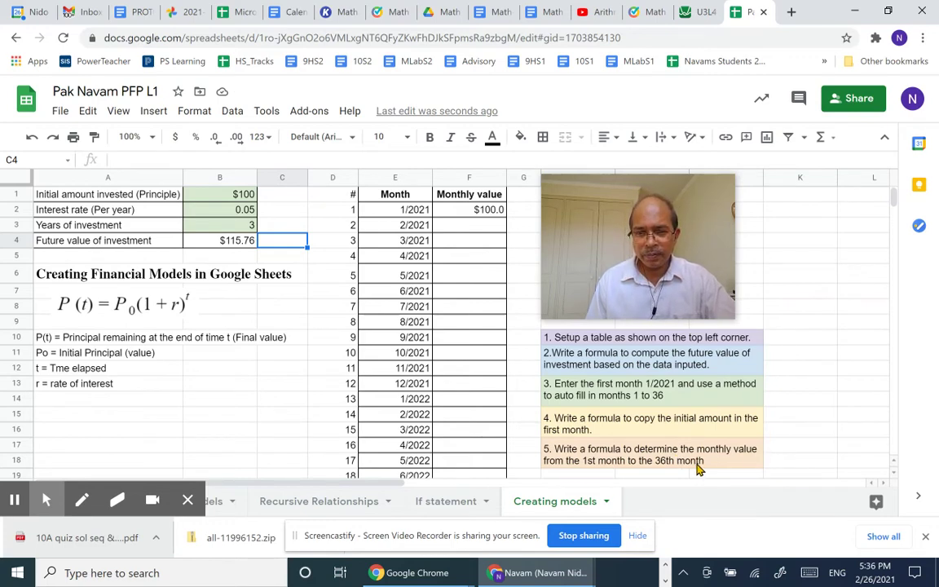
Step: Enter the formula =F2*(1+B2/12)^1 in F3 to compute the second month's value
left_click(470, 227)
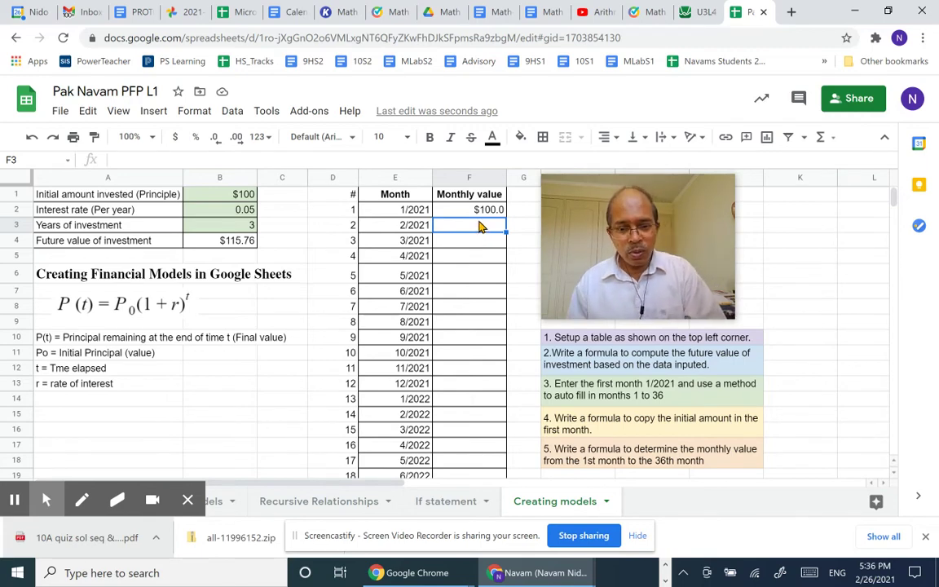
type("=")
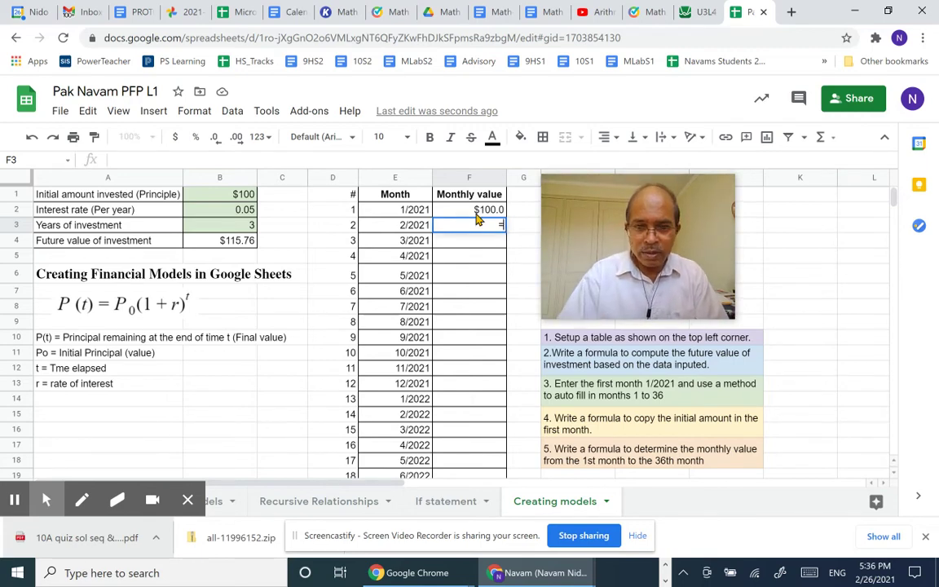
left_click(477, 214)
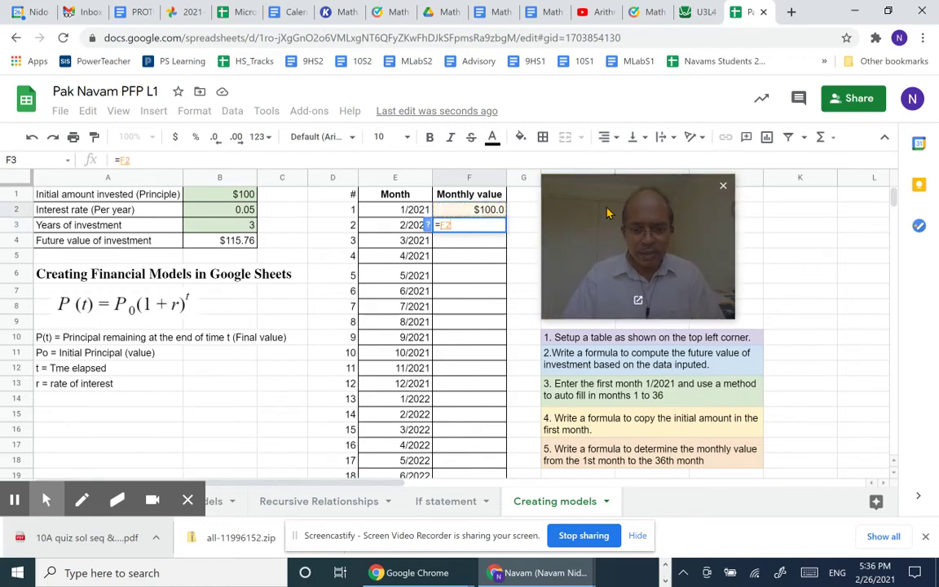
type("*(1")
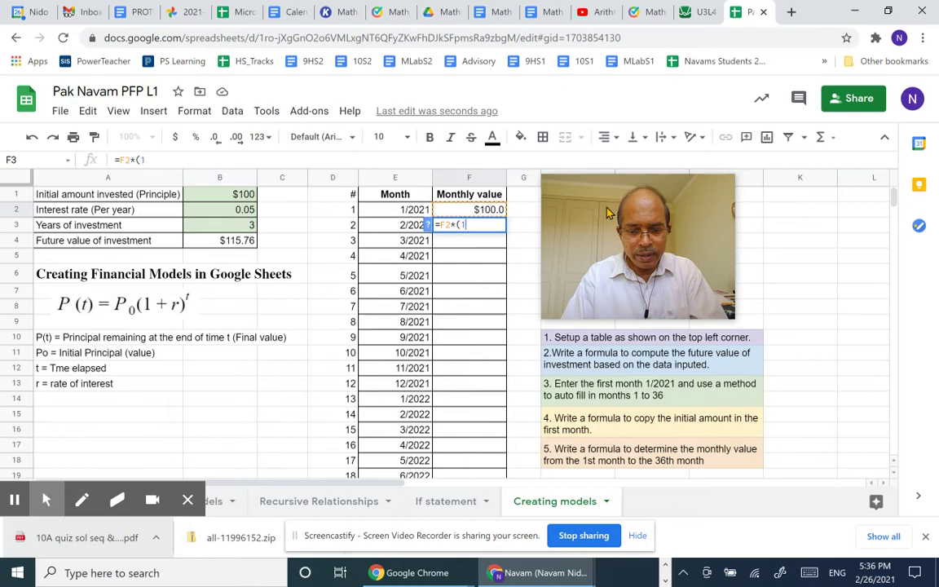
type("+")
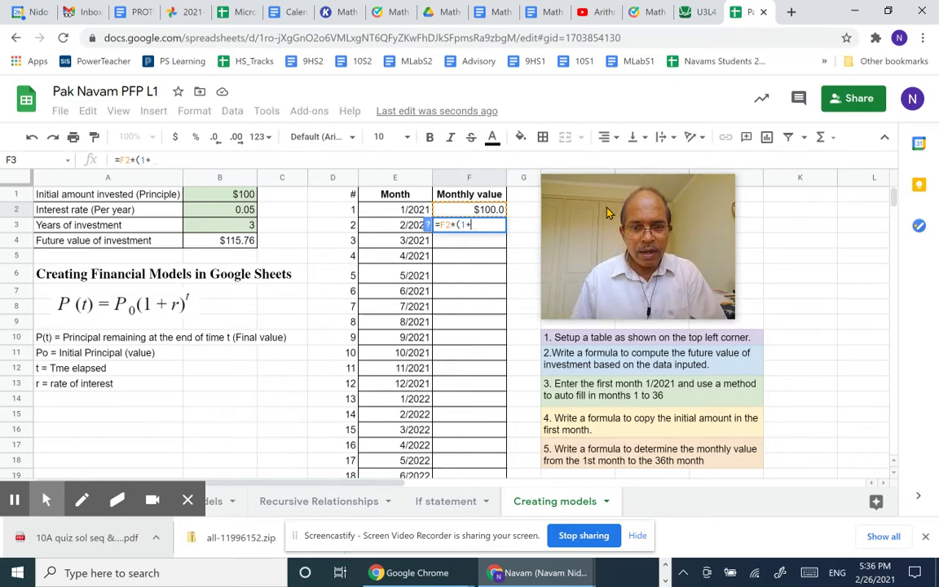
left_click(233, 210)
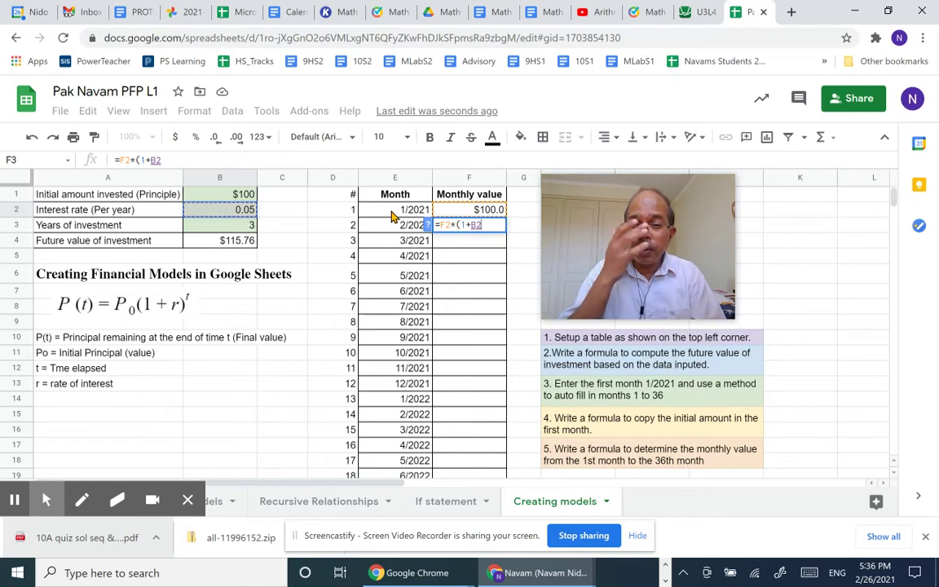
type("/")
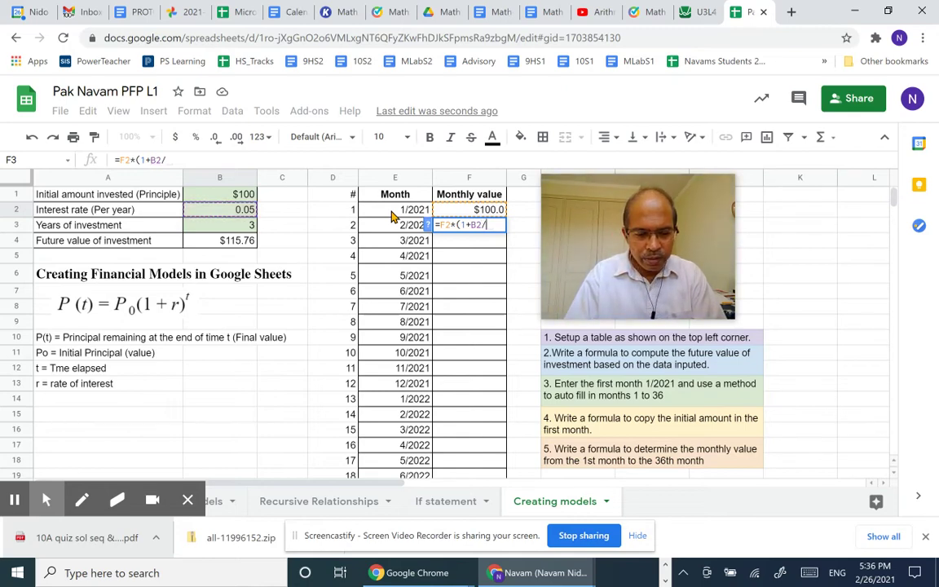
type("12")
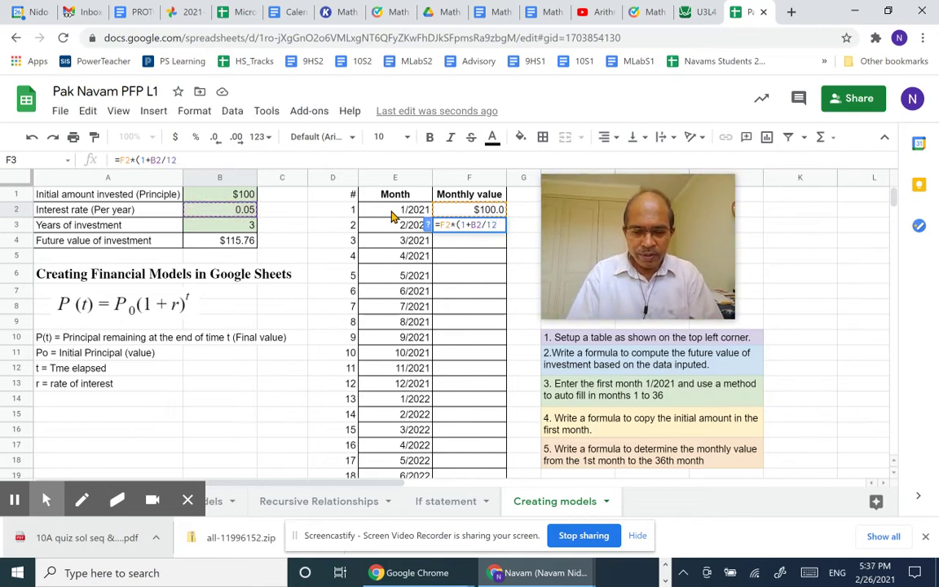
type(")")
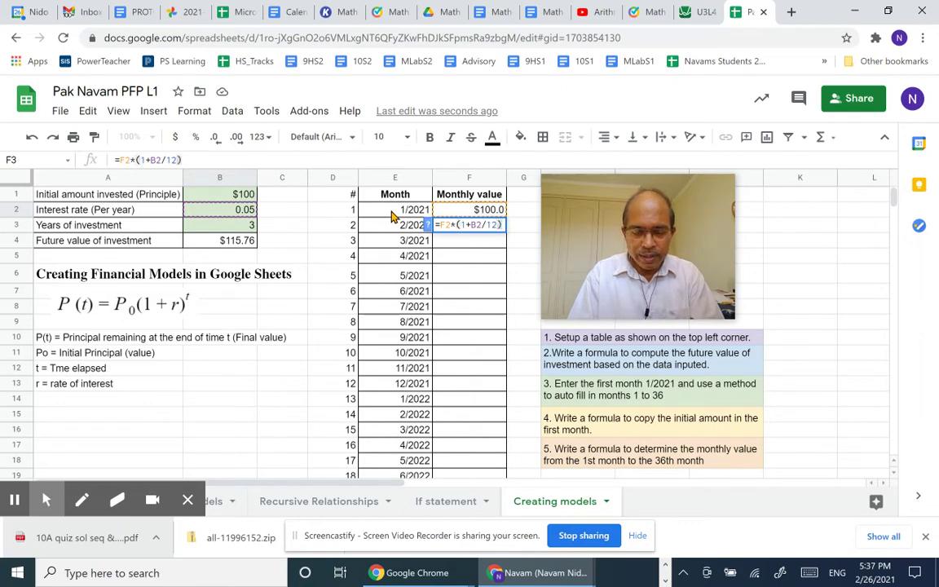
type("^")
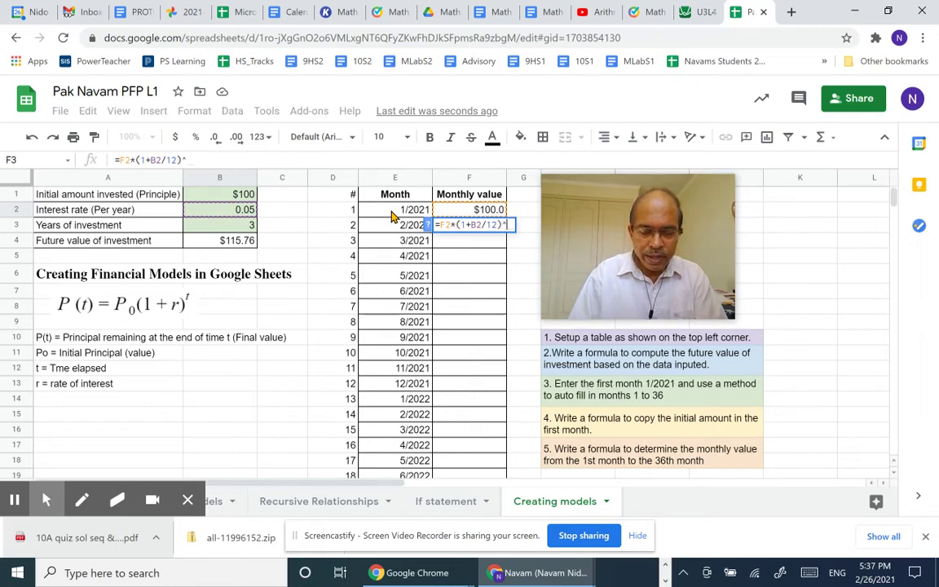
type("1")
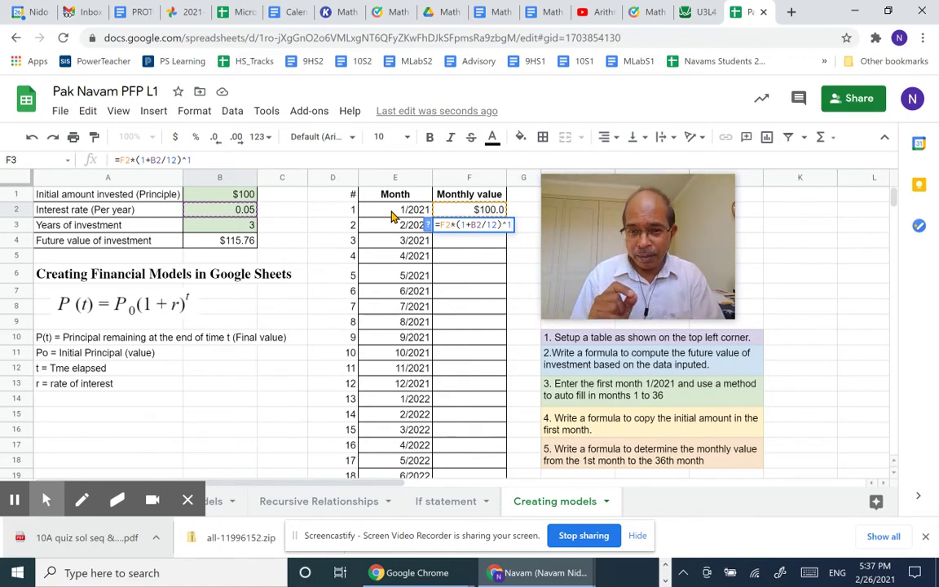
key("Return")
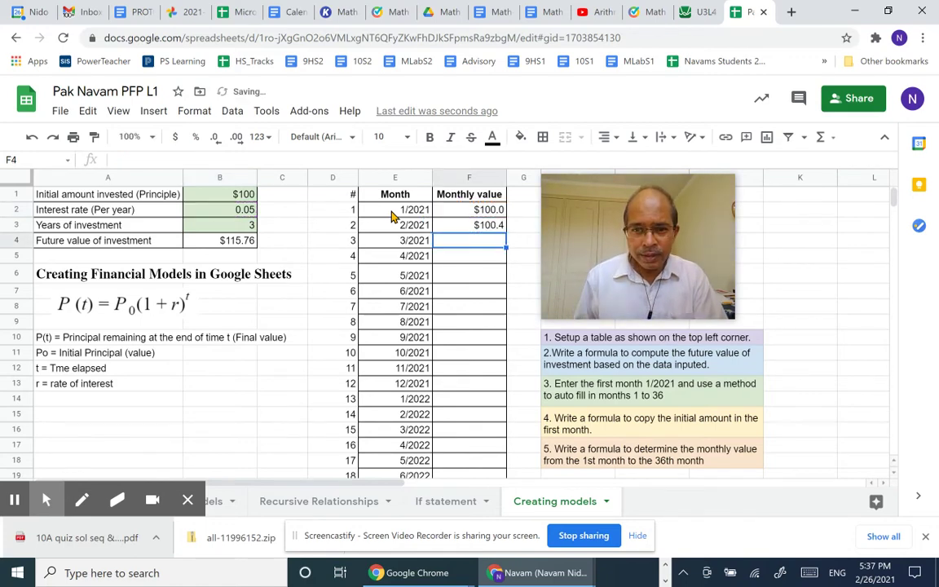
Step: Try autofilling the F3 formula down to F6, inspect the copied formula in F5, and clear F4:F6
left_click(477, 227)
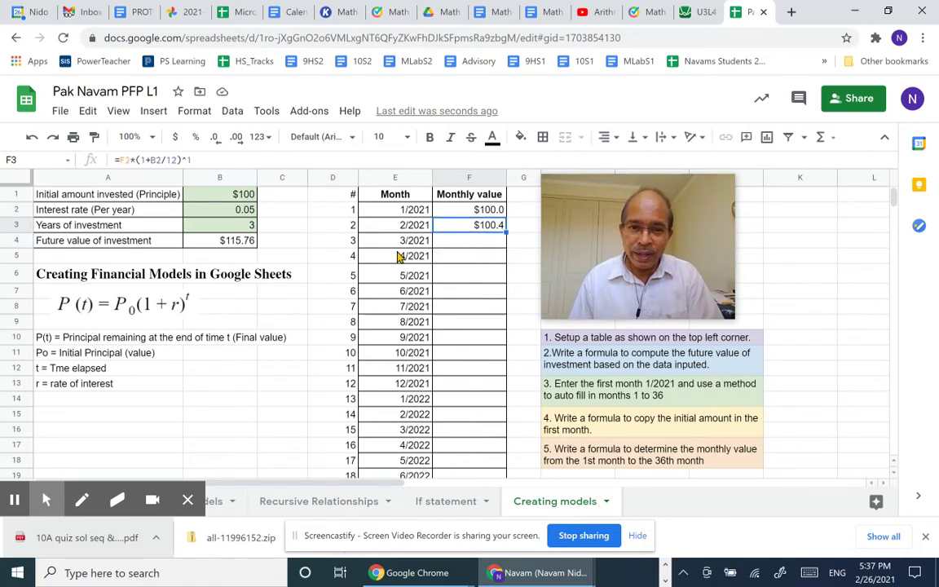
left_click(352, 228)
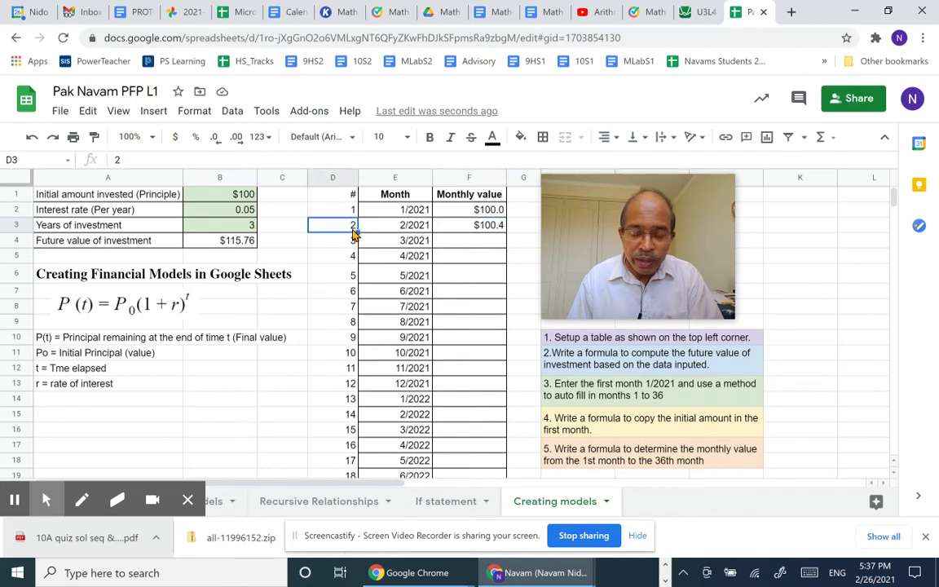
left_click(497, 228)
left_click_drag(506, 234, 504, 278)
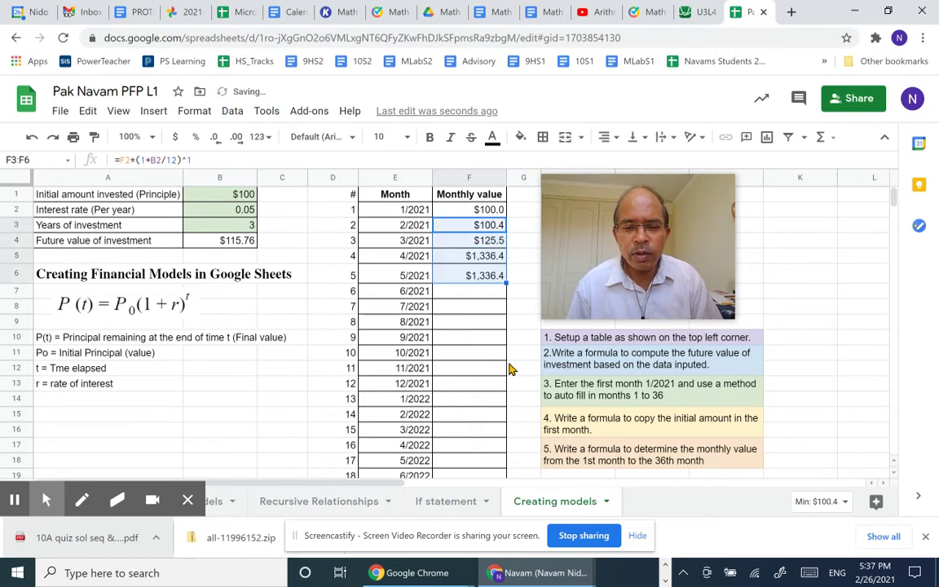
left_click(482, 261)
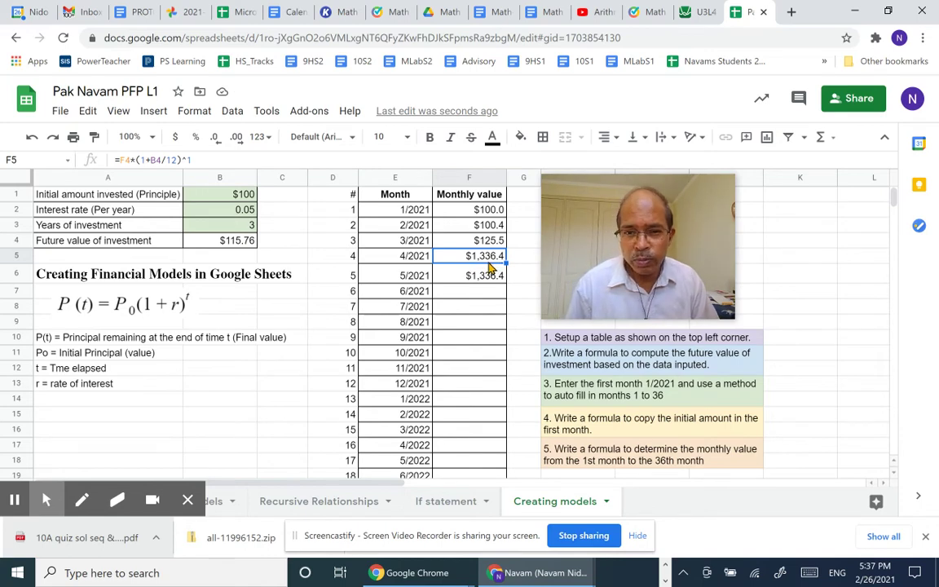
left_click_drag(489, 243, 493, 275)
key("Delete")
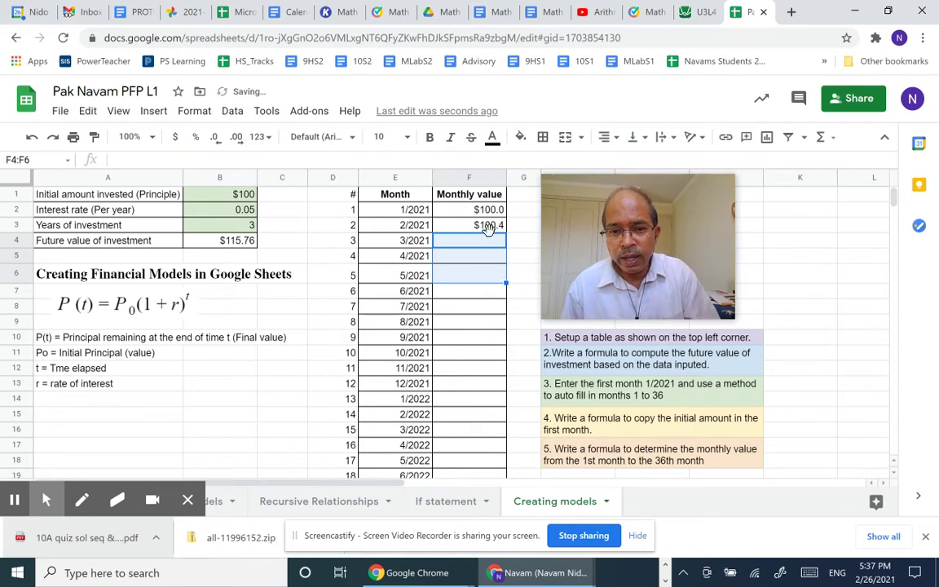
Step: Lock the interest rate row in the F3 formula so it reads =F2*(1+B$2/12)^1
left_click(490, 226)
double_click(489, 224)
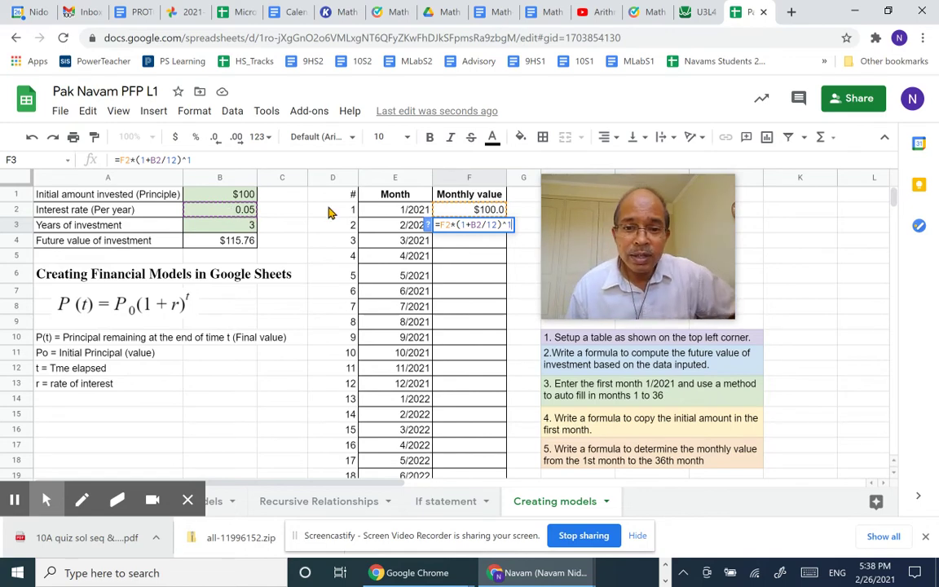
mouse_move(542, 279)
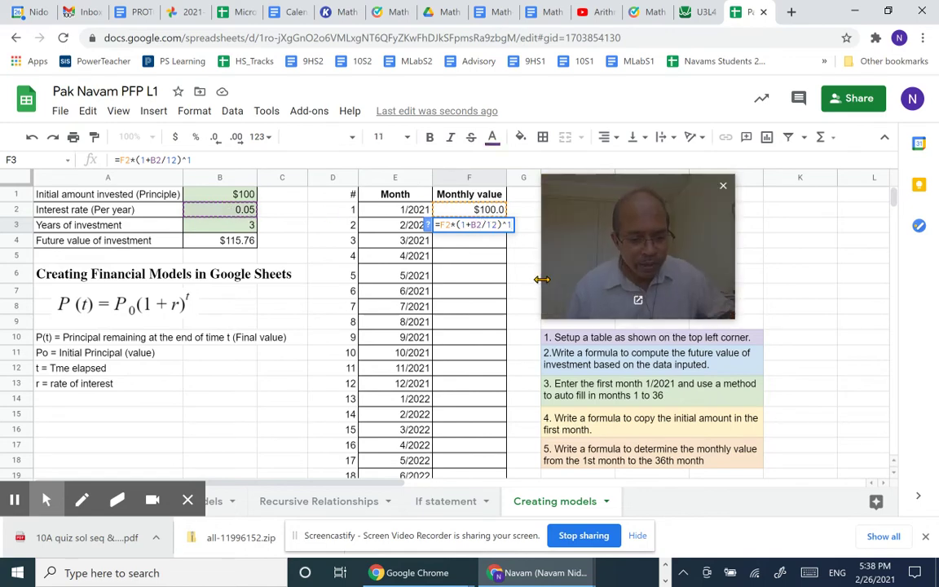
type("$")
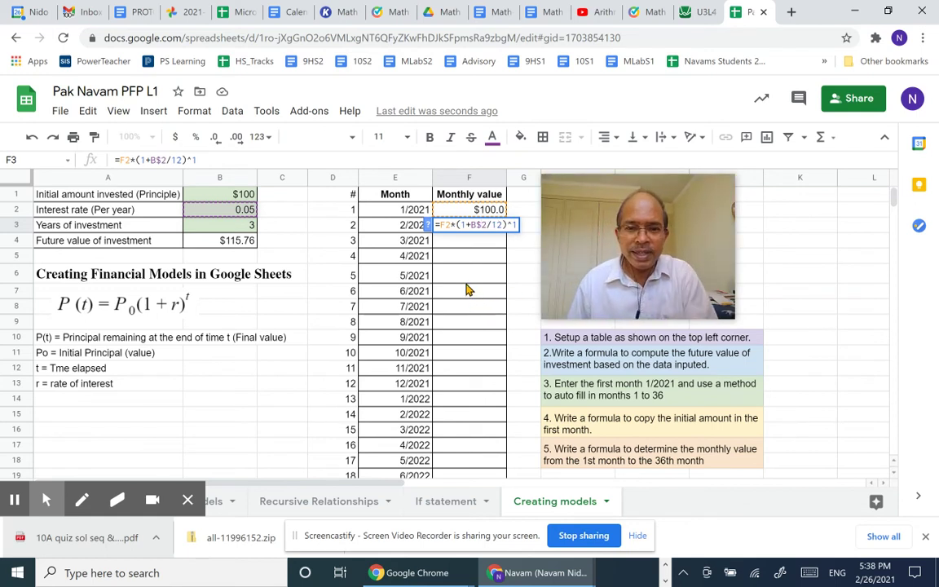
key("Return")
Step: Autofill the F3 formula down to month 36 in F37 and check the copied formulas in F10 and F37
left_click(493, 228)
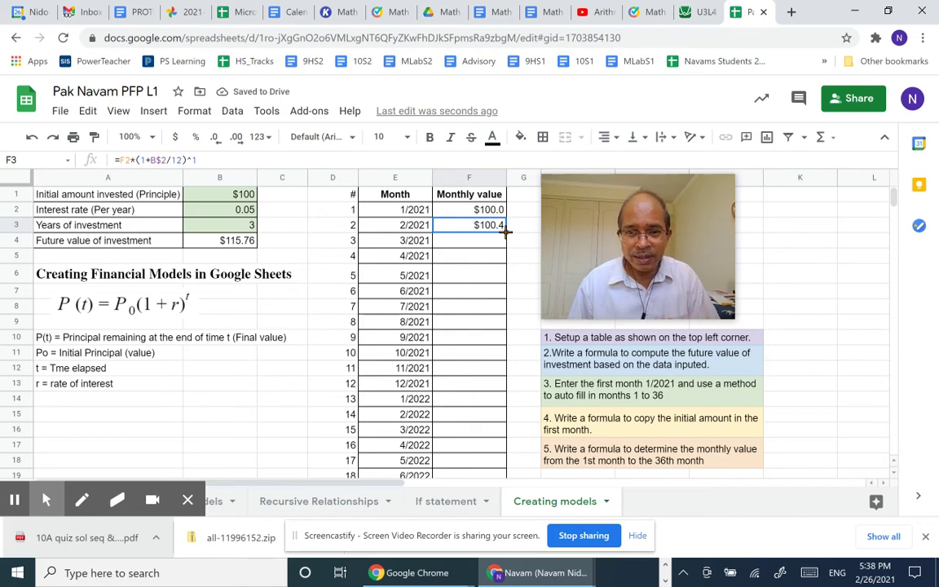
left_click_drag(505, 231, 489, 352)
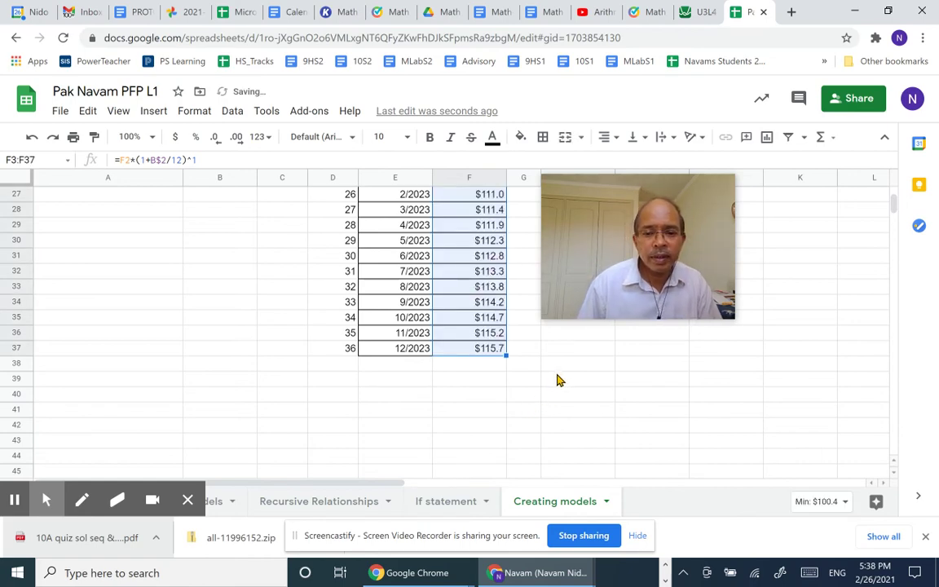
scroll(557, 380, "up", 8)
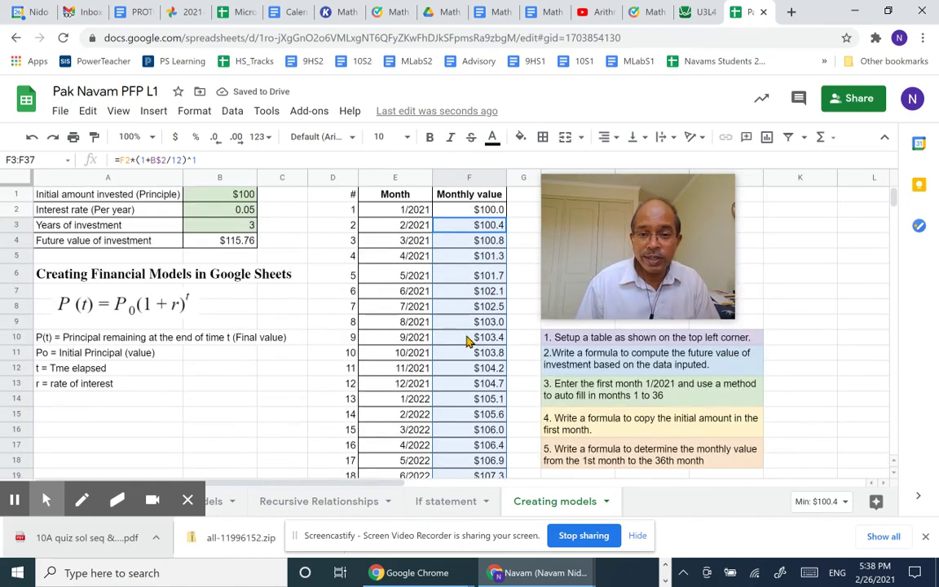
left_click(468, 339)
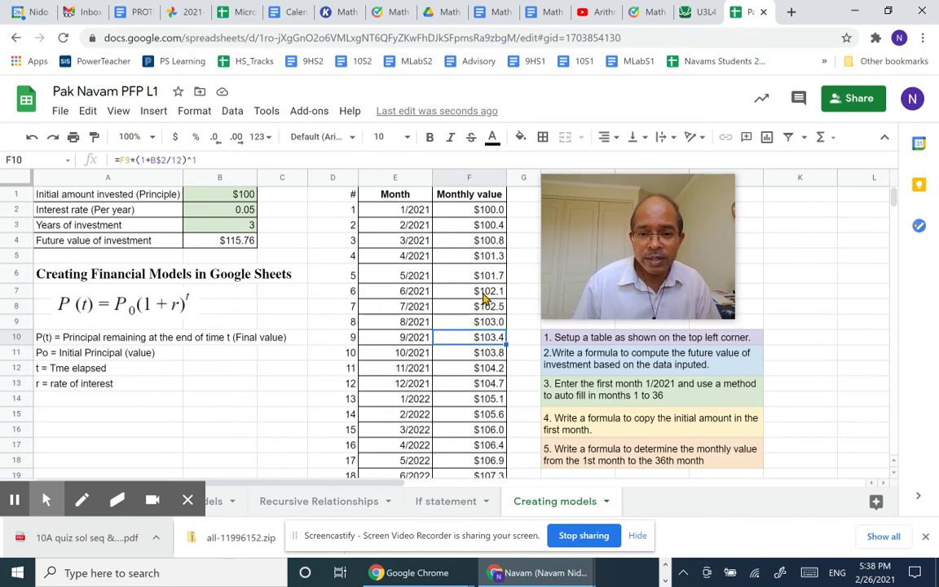
scroll(486, 299, "down", 8)
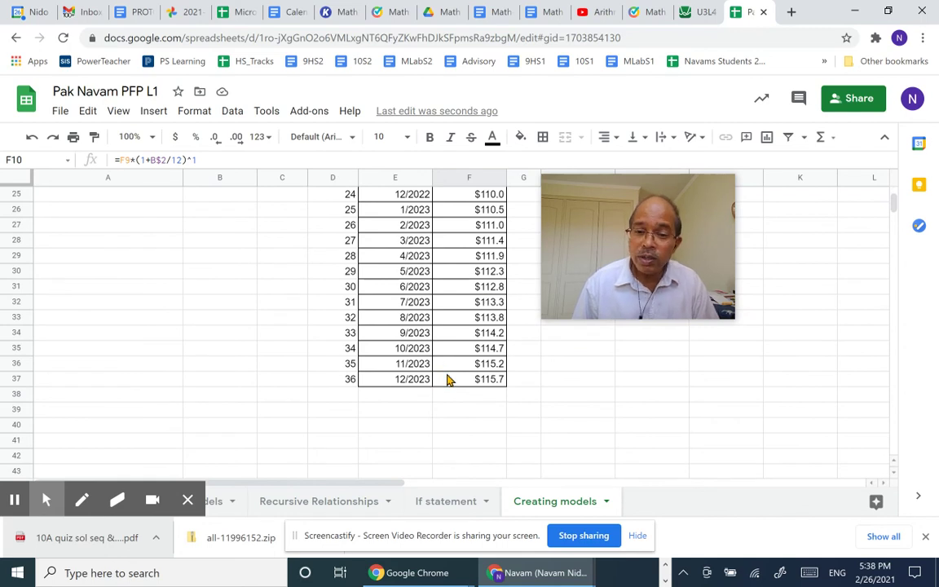
left_click(352, 385)
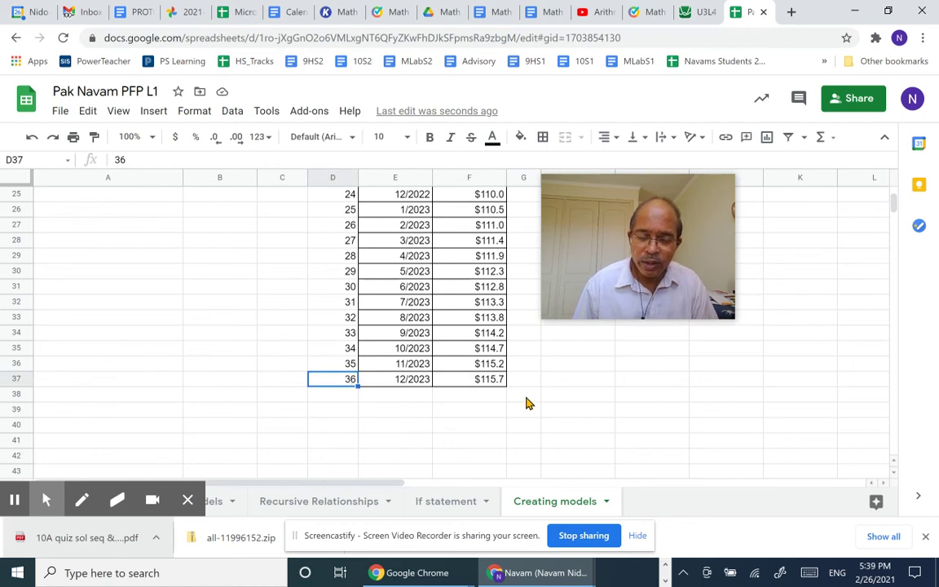
left_click(494, 386)
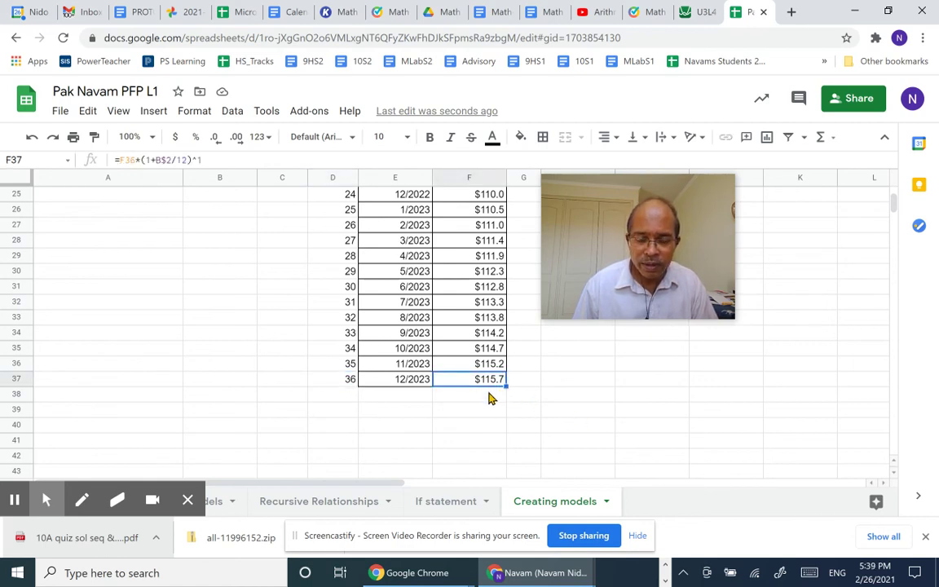
scroll(471, 335, "up", 5)
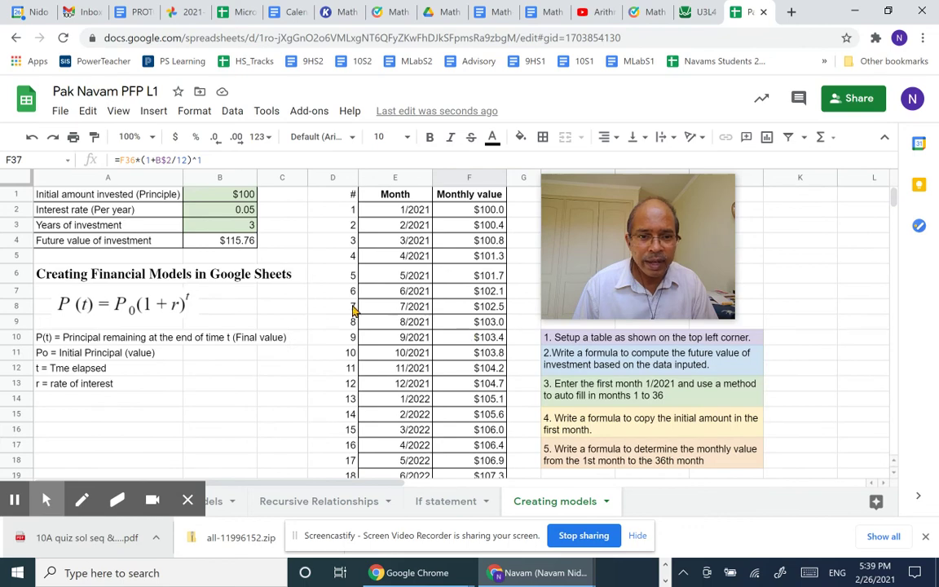